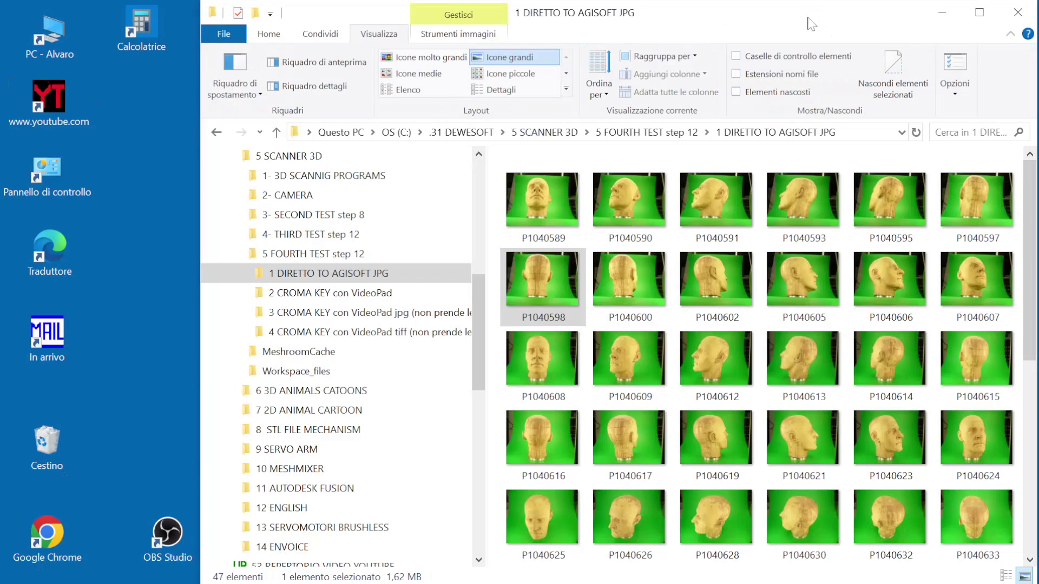
double_click(543, 200)
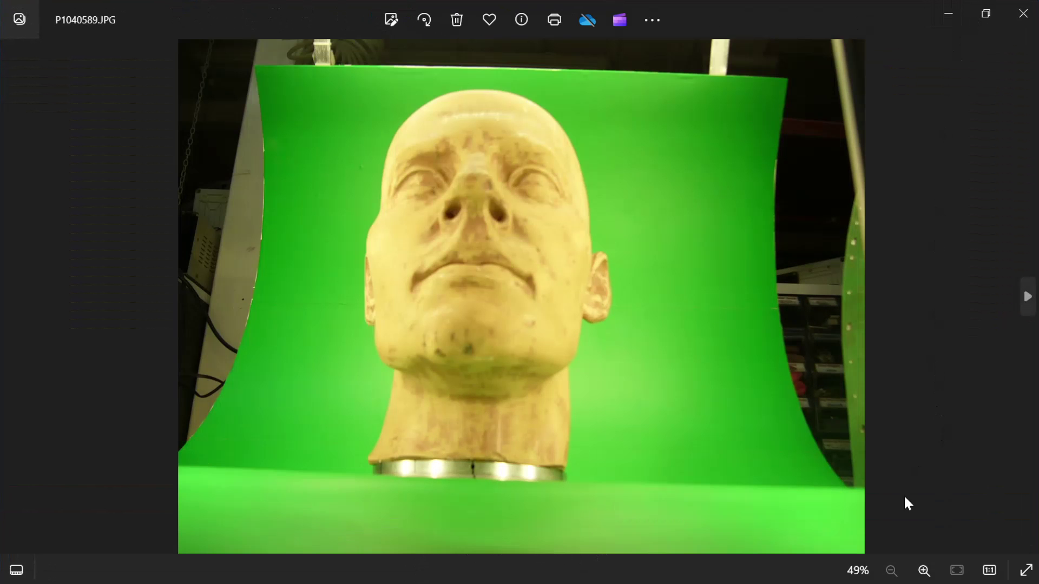
key(Right)
key(Right)
key(Right)
key(Right)
key(Right)
key(Right)
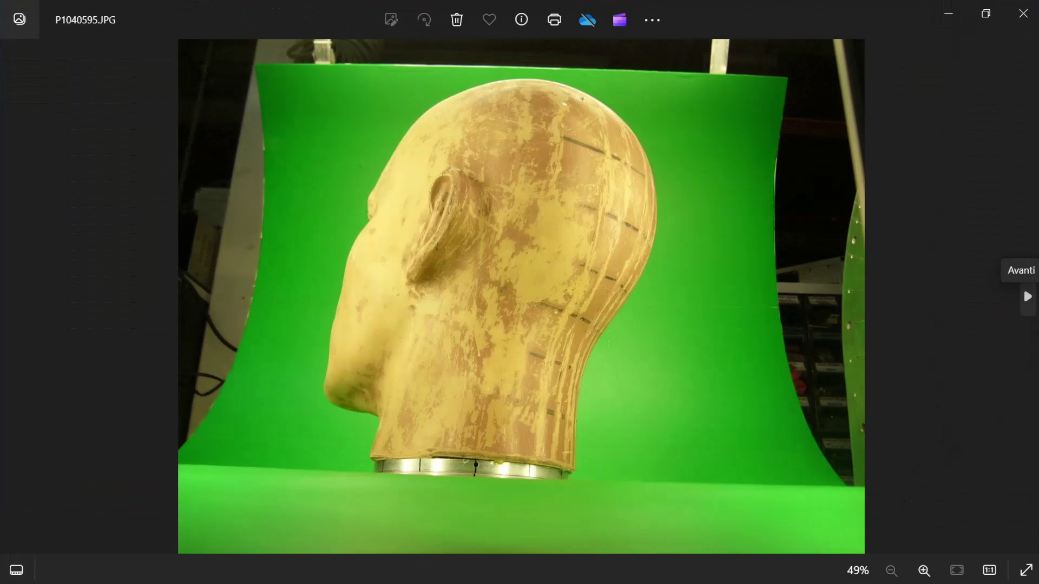
key(Right)
key(Right)
key(Right)
key(Right)
key(Right)
key(Right)
key(Right)
key(Right)
key(Right)
key(Right)
key(Right)
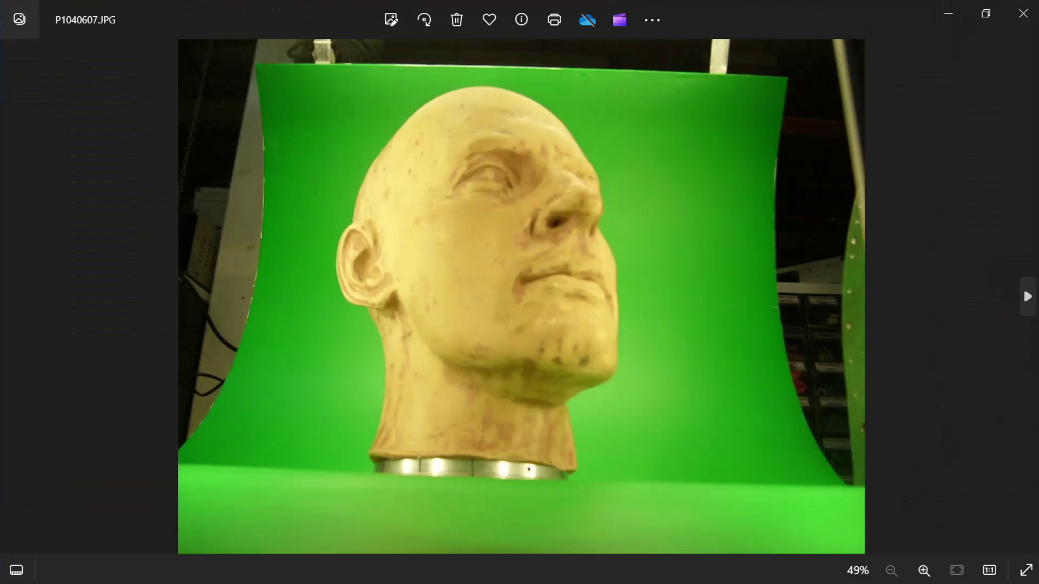
key(Right)
key(Right)
key(Right)
key(Right)
key(Right)
key(Right)
key(Right)
key(Right)
key(Right)
key(Right)
key(Right)
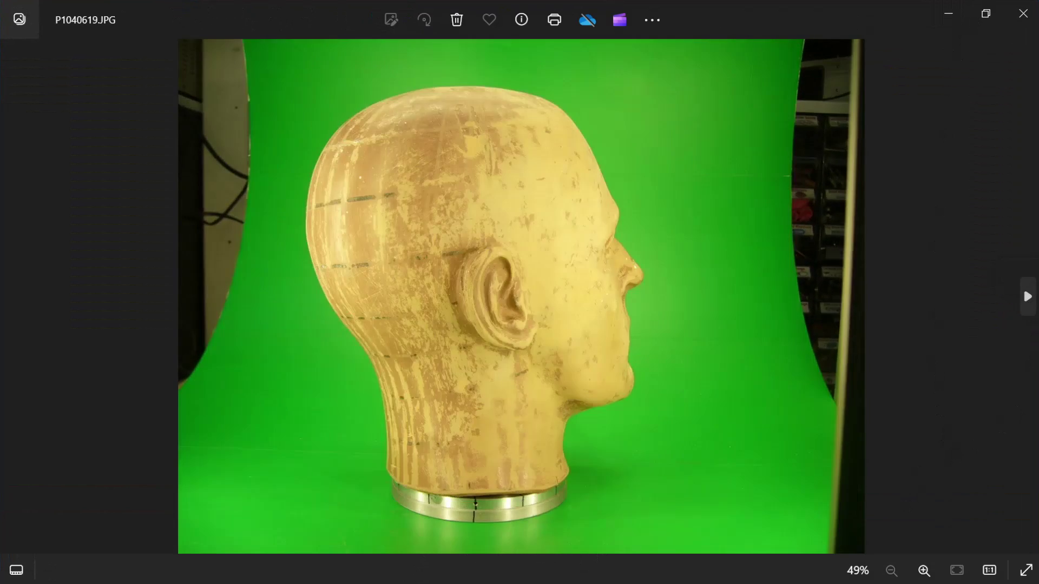
key(Right)
key(Right)
key(Right)
key(Right)
key(Right)
key(Right)
key(Right)
key(Right)
key(Right)
key(Right)
key(Right)
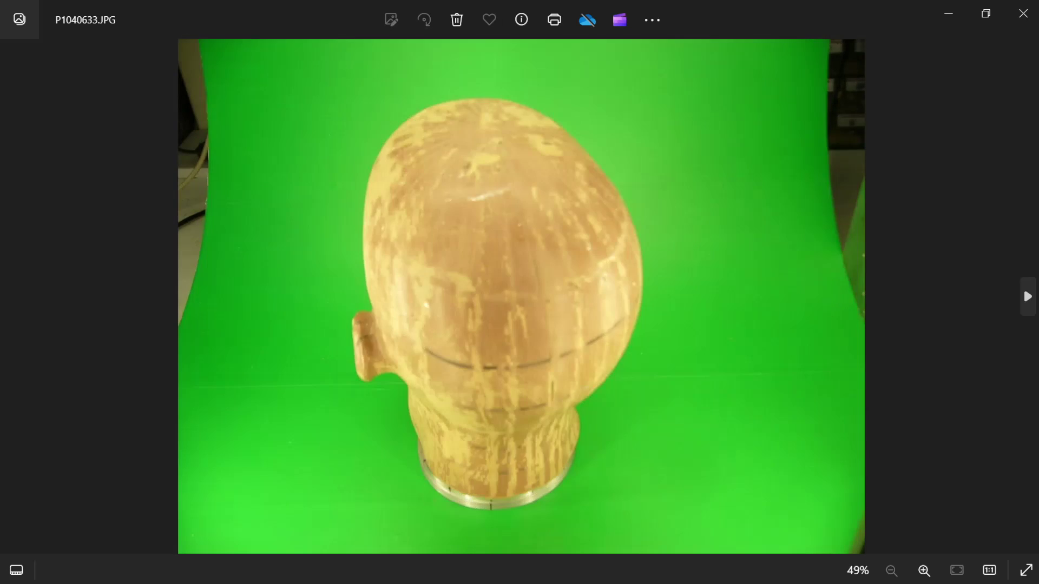
key(Right)
key(Right)
key(Right)
key(Right)
key(Right)
key(Right)
key(Right)
key(Right)
key(Right)
key(Right)
key(Right)
key(Right)
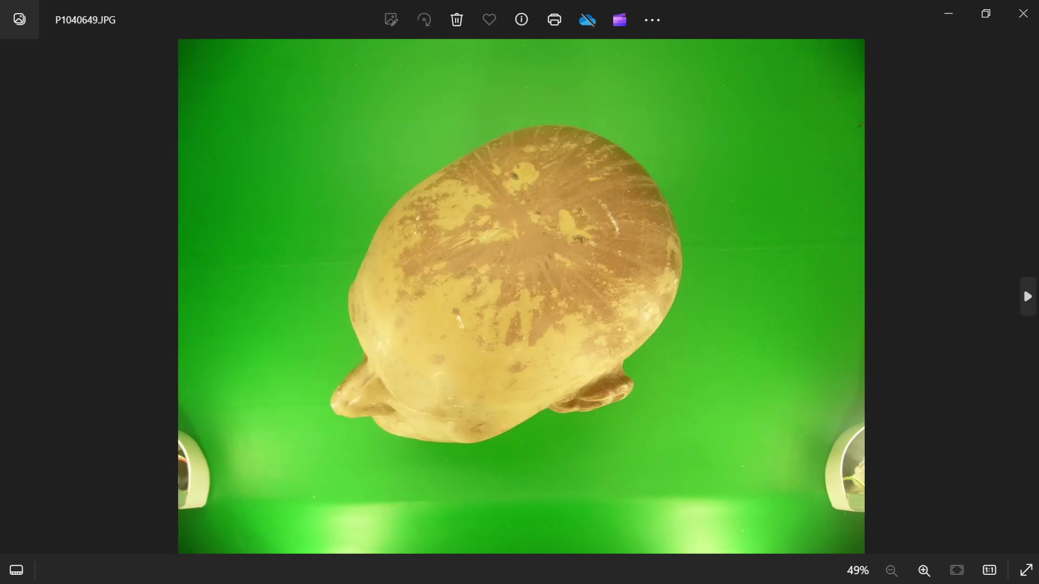
key(Right)
key(Right)
key(Right)
key(Right)
key(Right)
key(Right)
key(Right)
key(Right)
key(Right)
key(Right)
key(Right)
key(Right)
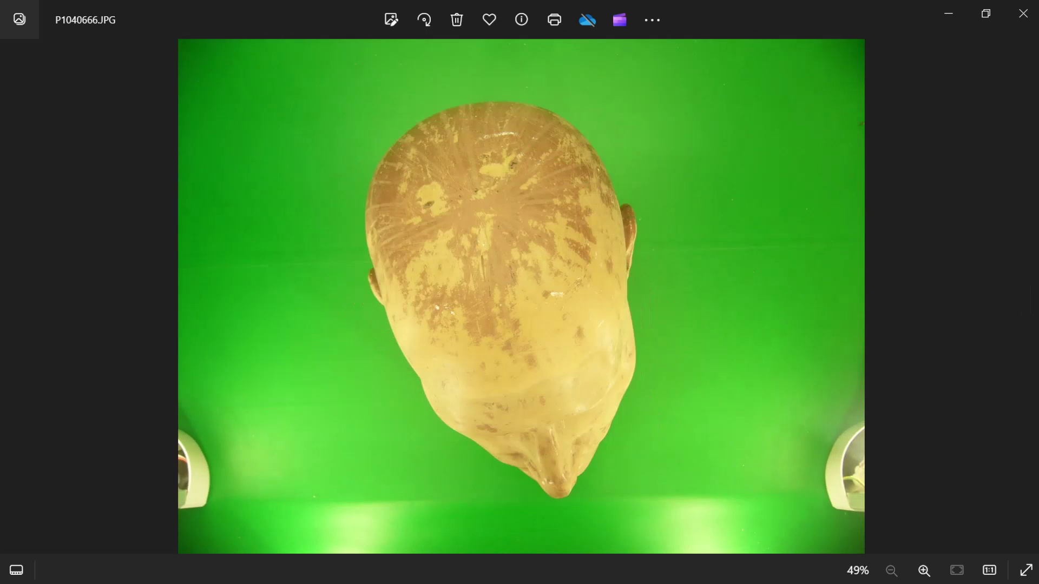
click(1023, 15)
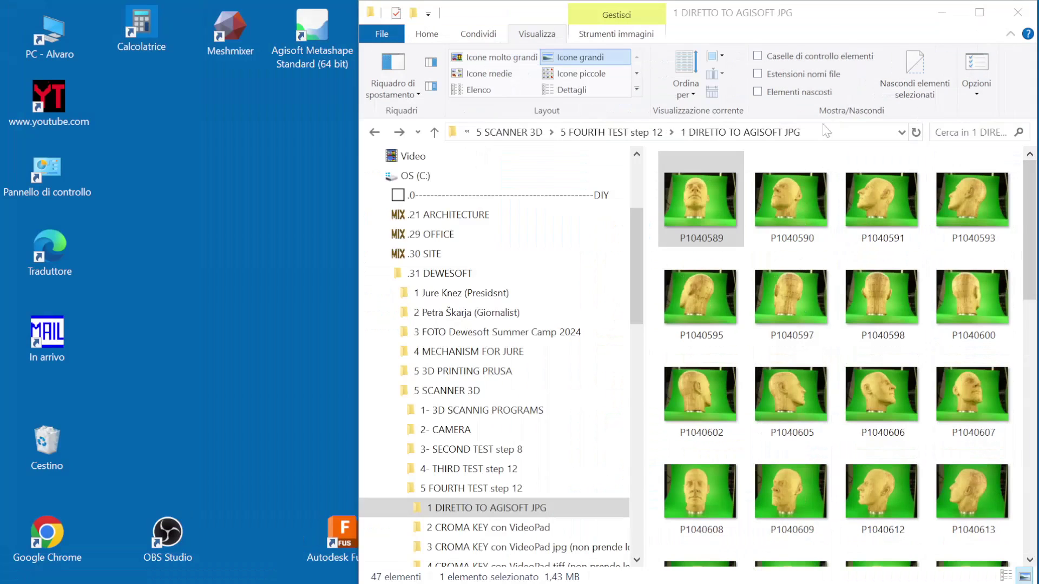
Launch Metashape and drag all 47 mannequin head photos from Explorer into a new chunk.
click(808, 18)
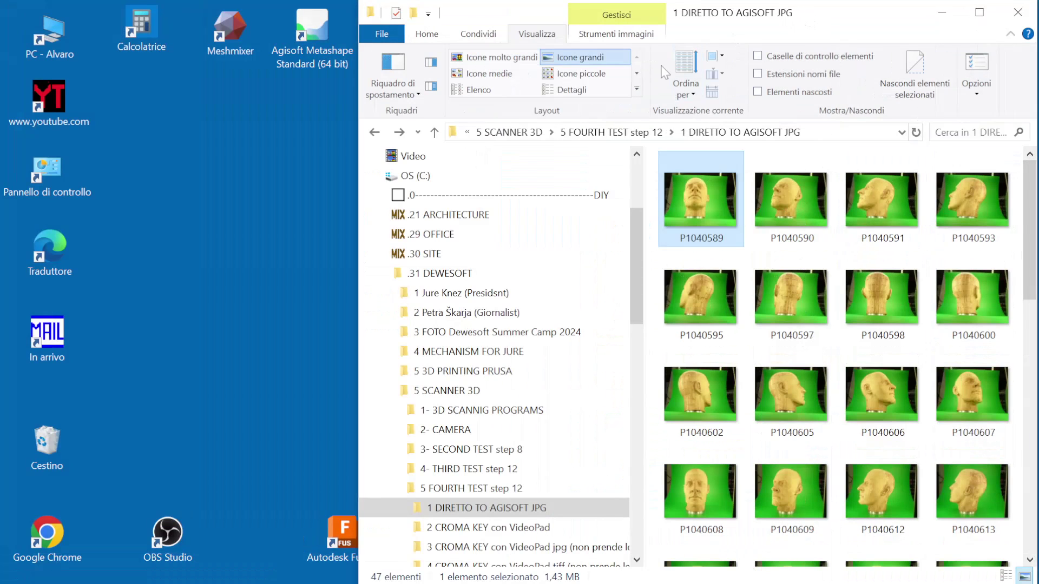
double_click(317, 30)
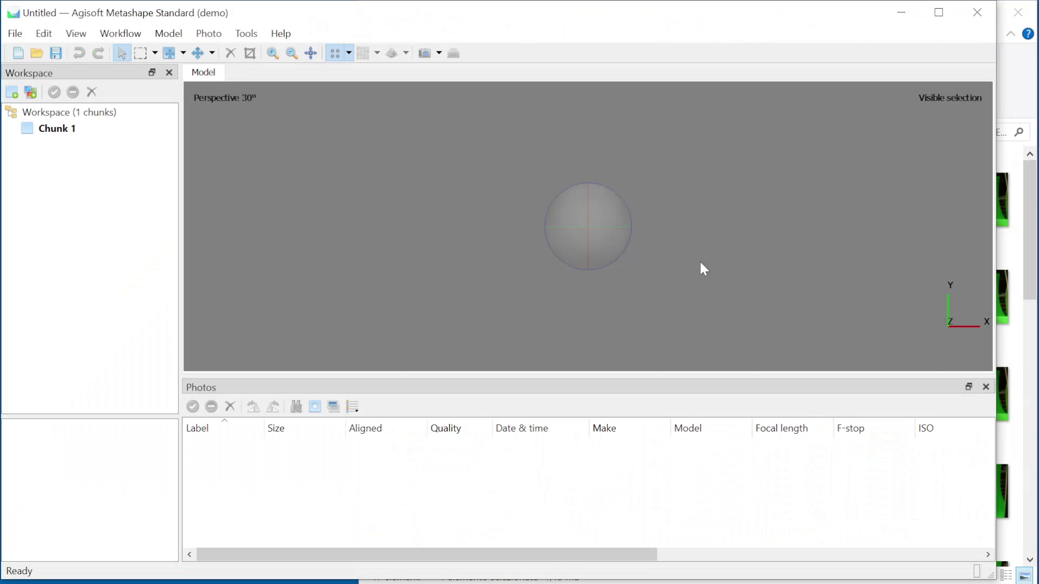
click(1019, 81)
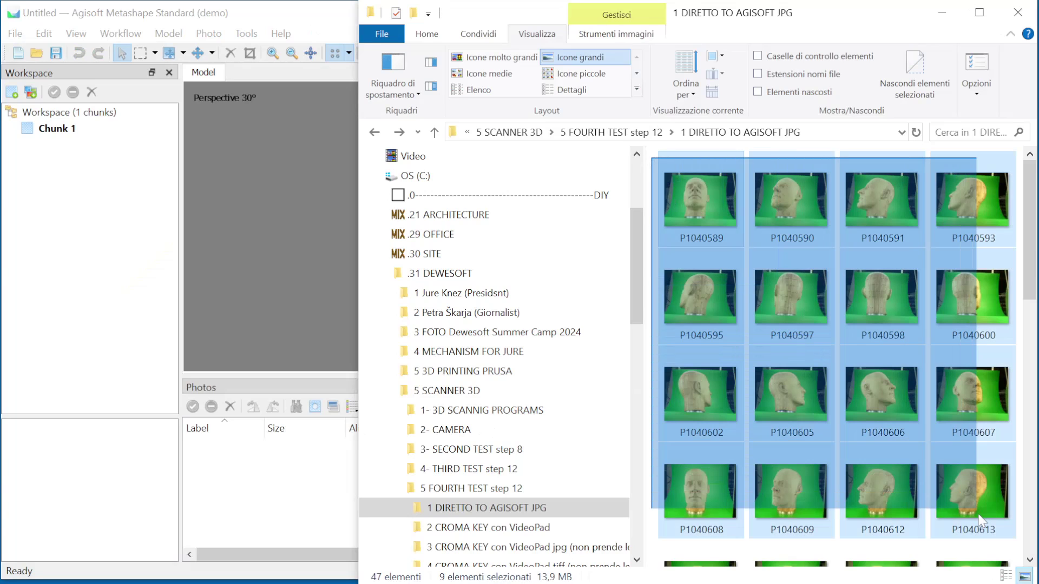
mouse_move(689, 195)
mouse_down()
mouse_move(1016, 578)
mouse_move(1015, 569)
mouse_up()
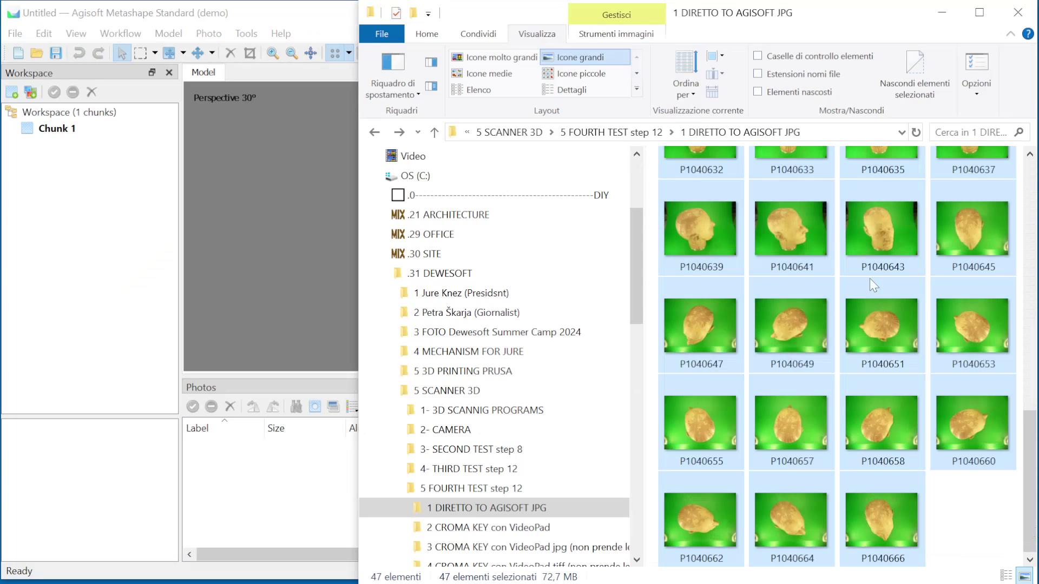
drag(678, 226, 99, 215)
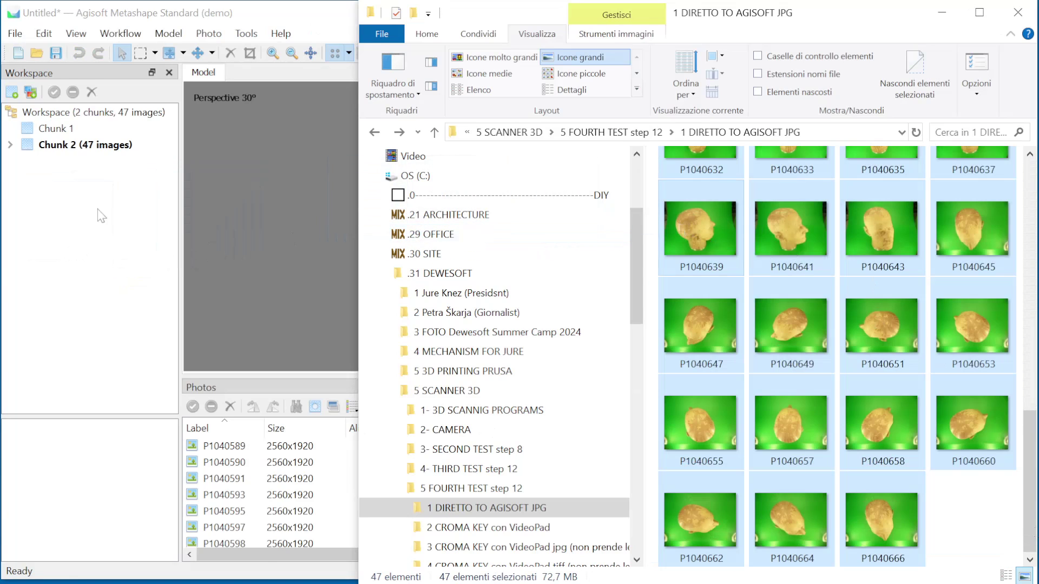
click(322, 21)
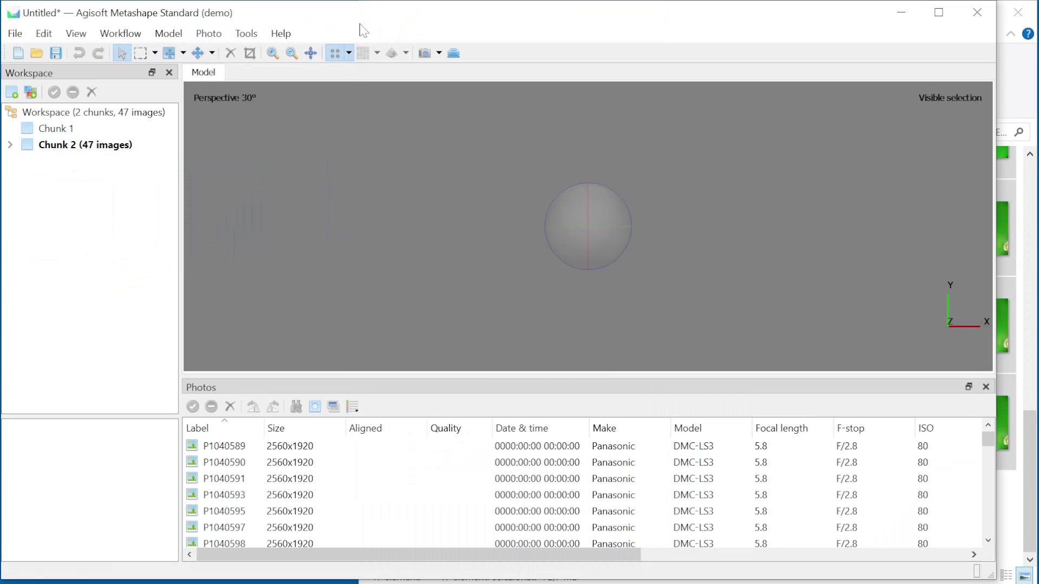
Align the photos at Highest accuracy with Generic preselection and orbit the resulting tie-point cloud.
click(127, 40)
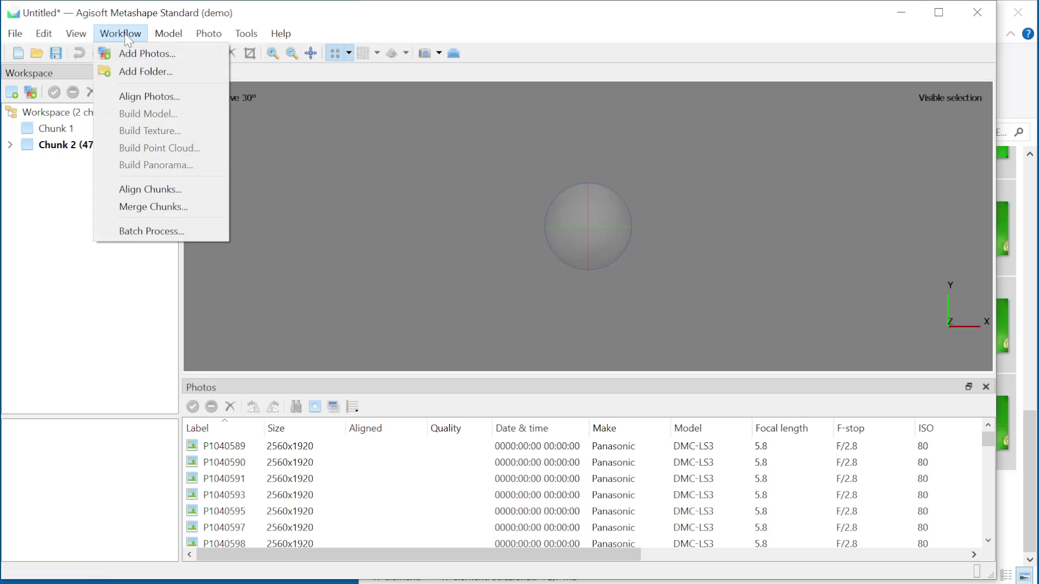
click(138, 97)
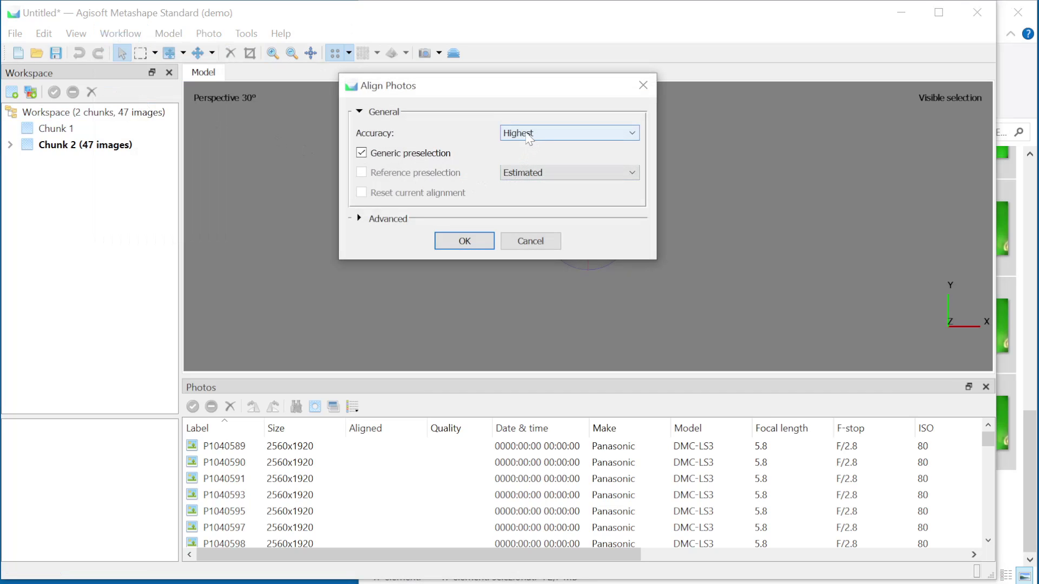
click(464, 241)
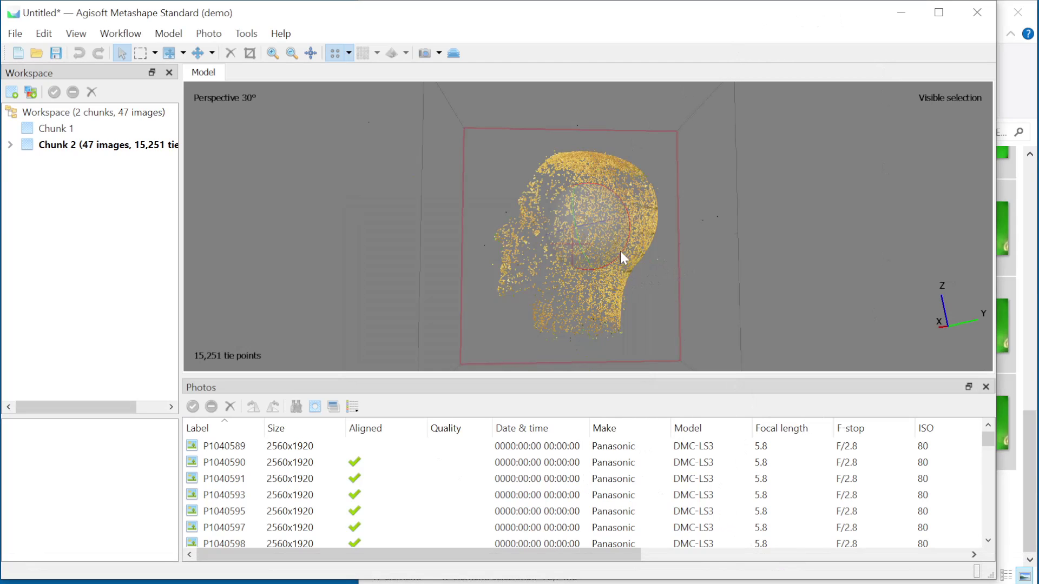
mouse_move(621, 251)
mouse_down()
mouse_move(612, 236)
mouse_move(639, 240)
mouse_move(602, 244)
mouse_move(655, 200)
mouse_move(687, 214)
mouse_move(620, 209)
mouse_move(631, 251)
mouse_move(662, 241)
mouse_move(608, 225)
mouse_move(690, 292)
mouse_move(613, 252)
mouse_move(520, 251)
mouse_move(497, 272)
mouse_move(689, 238)
mouse_move(549, 246)
mouse_move(578, 257)
mouse_move(556, 195)
mouse_move(571, 236)
mouse_move(632, 231)
mouse_up()
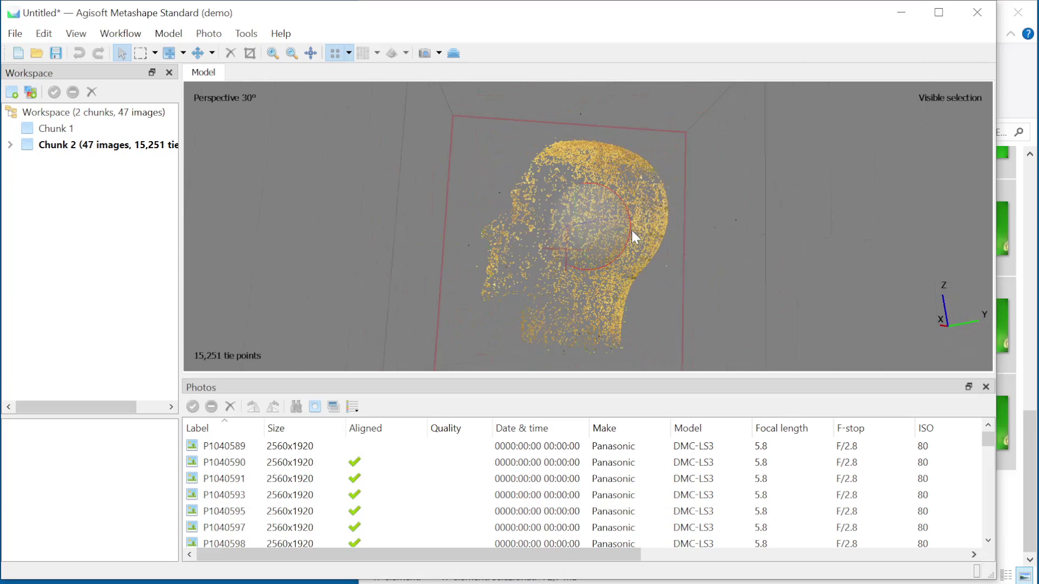
click(130, 34)
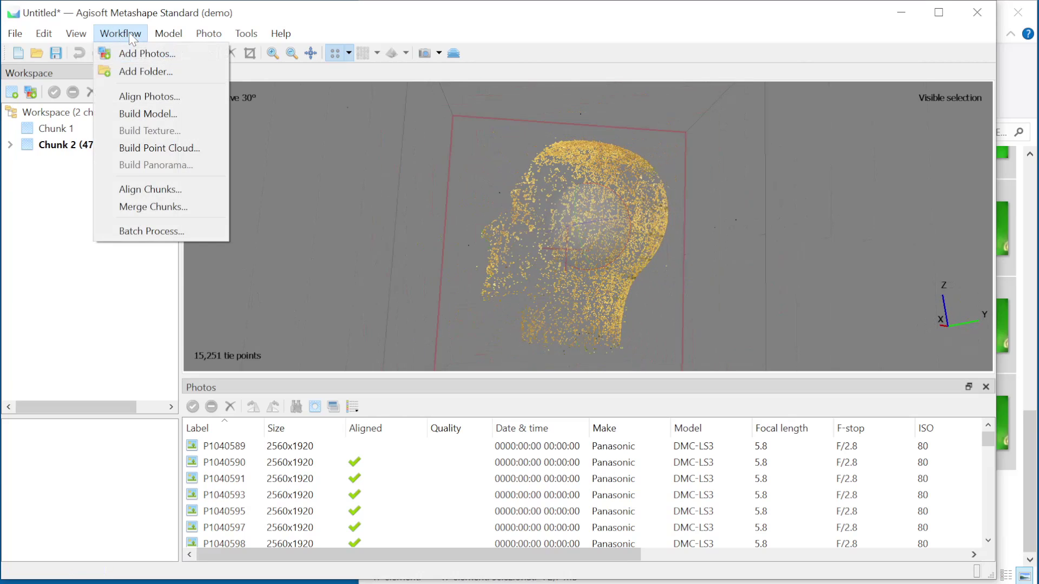
Build the mesh from depth maps with Quality lowered from Ultra high to High.
click(159, 114)
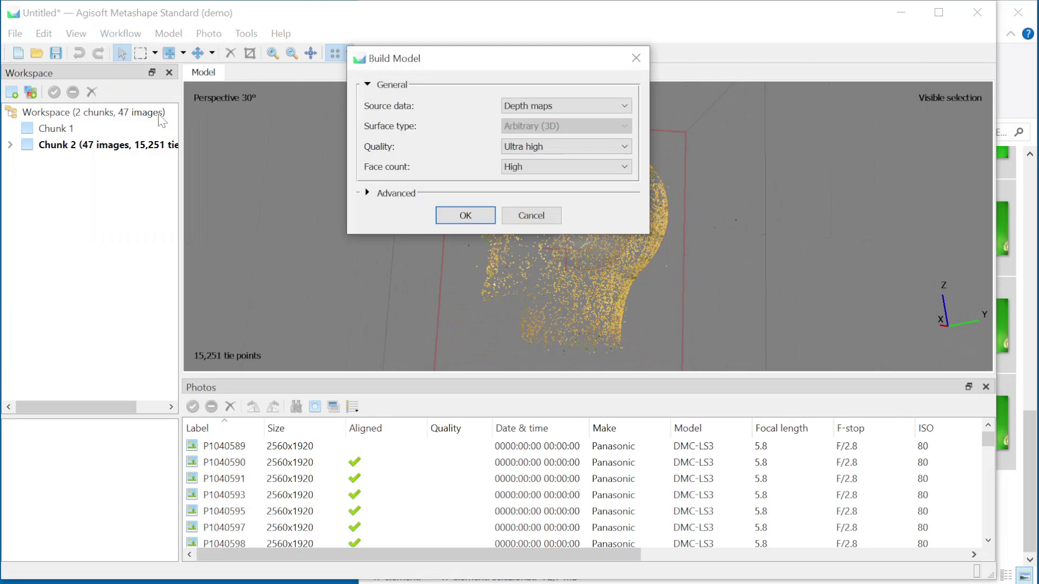
click(605, 152)
click(527, 166)
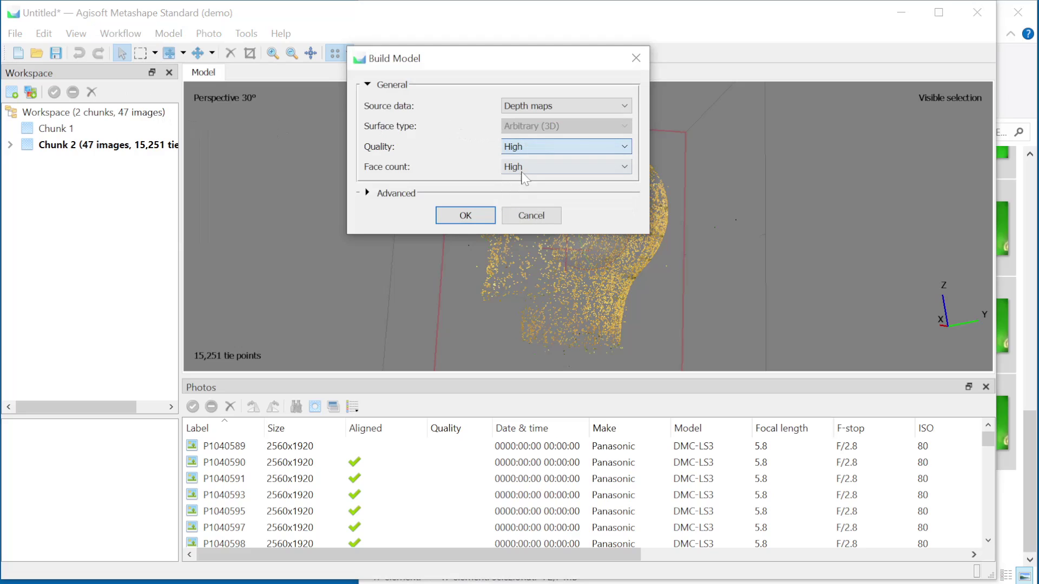
click(466, 216)
drag(471, 215, 335, 138)
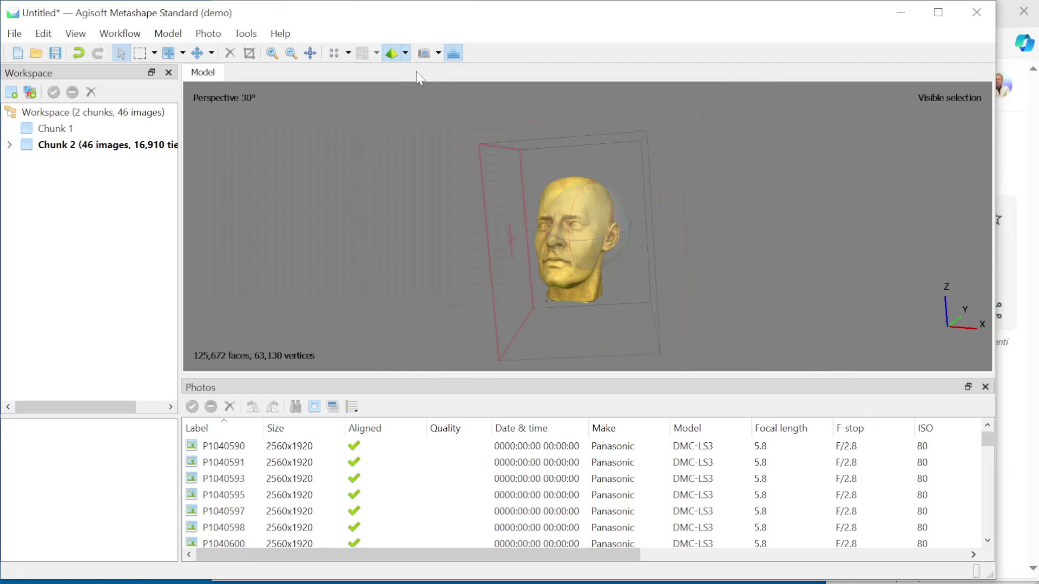
click(424, 53)
mouse_move(570, 233)
mouse_down()
mouse_move(645, 227)
mouse_move(565, 253)
mouse_move(580, 265)
mouse_move(558, 205)
mouse_move(652, 225)
mouse_move(624, 250)
mouse_move(544, 224)
mouse_move(569, 201)
mouse_move(608, 270)
mouse_move(586, 209)
mouse_move(551, 251)
mouse_move(598, 252)
mouse_move(652, 174)
mouse_move(662, 186)
mouse_up()
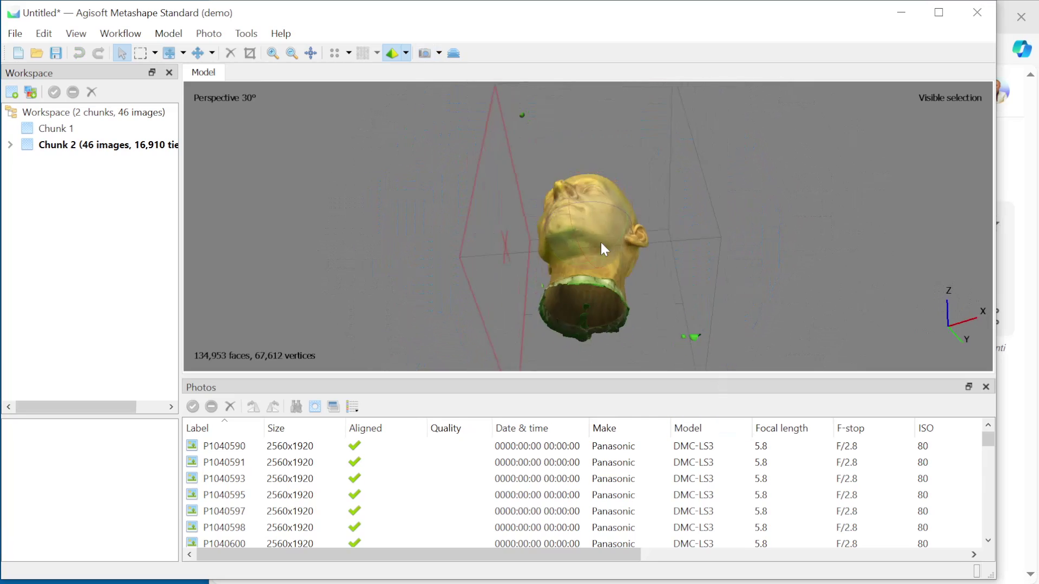
mouse_move(601, 243)
mouse_down()
mouse_move(600, 218)
mouse_move(606, 282)
mouse_move(591, 254)
mouse_move(622, 223)
mouse_move(711, 216)
mouse_move(562, 226)
mouse_move(627, 214)
mouse_move(635, 248)
mouse_move(588, 235)
mouse_up()
right_drag(587, 234, 766, 231)
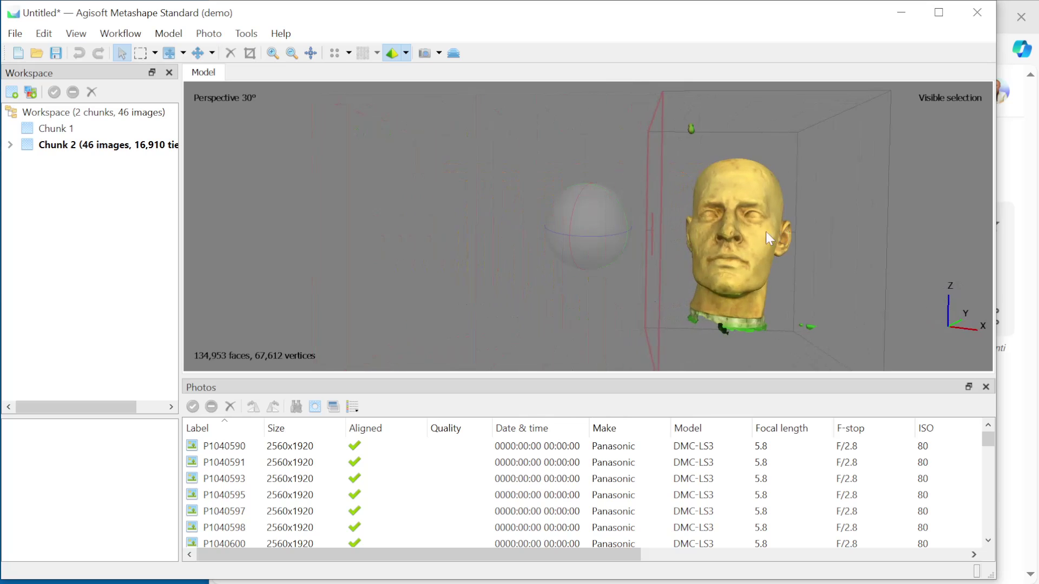
mouse_move(766, 231)
mouse_down()
mouse_move(604, 225)
mouse_move(778, 227)
mouse_move(592, 226)
mouse_move(669, 227)
mouse_move(635, 222)
mouse_move(631, 249)
mouse_move(698, 230)
mouse_move(578, 274)
mouse_move(656, 249)
mouse_move(699, 256)
mouse_up()
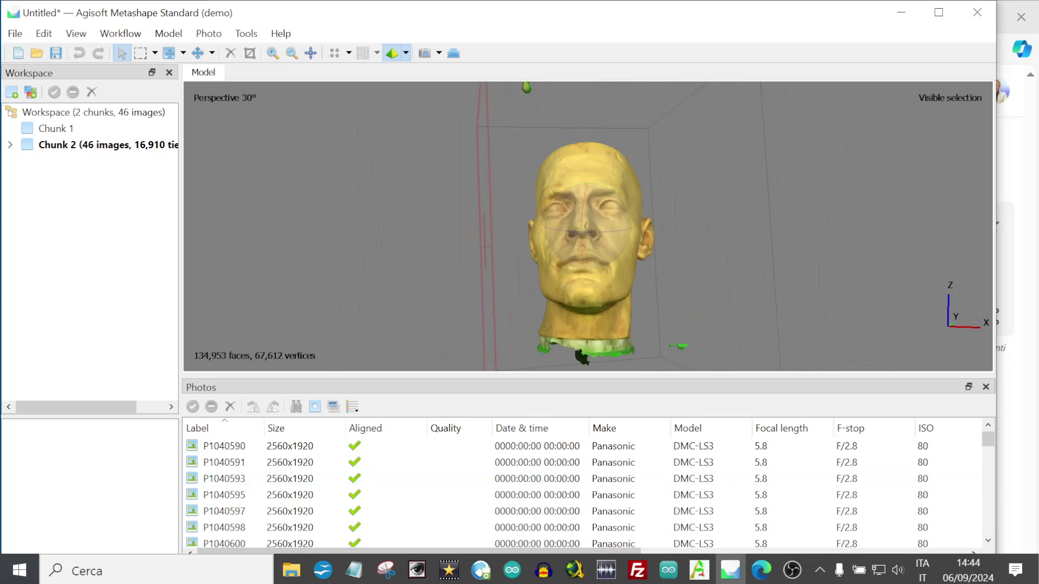
Orbit the head to its back, right profile and three-quarter views to locate stray neck faces.
key(m)
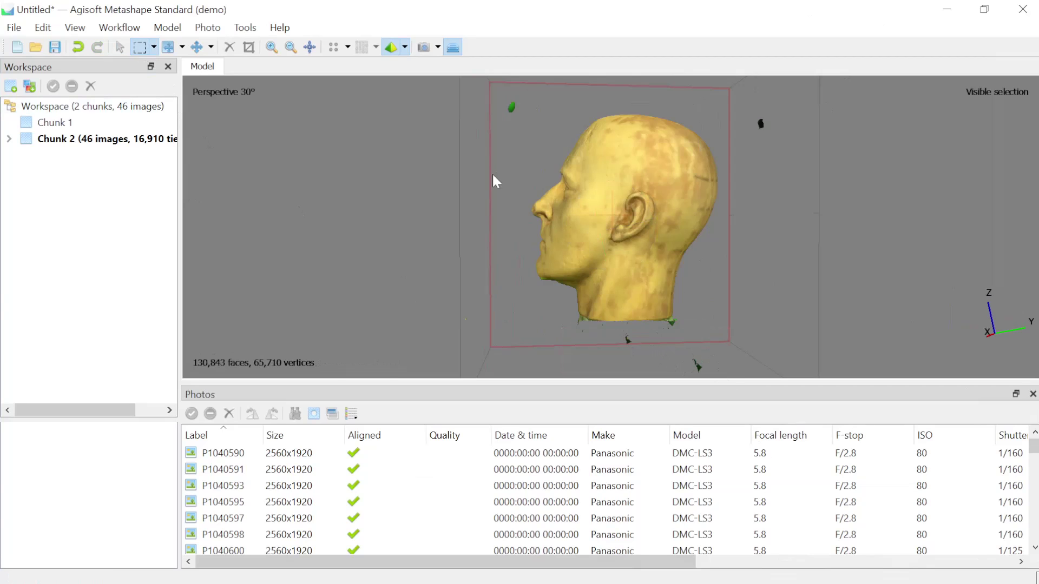
key(v)
drag(636, 213, 753, 315)
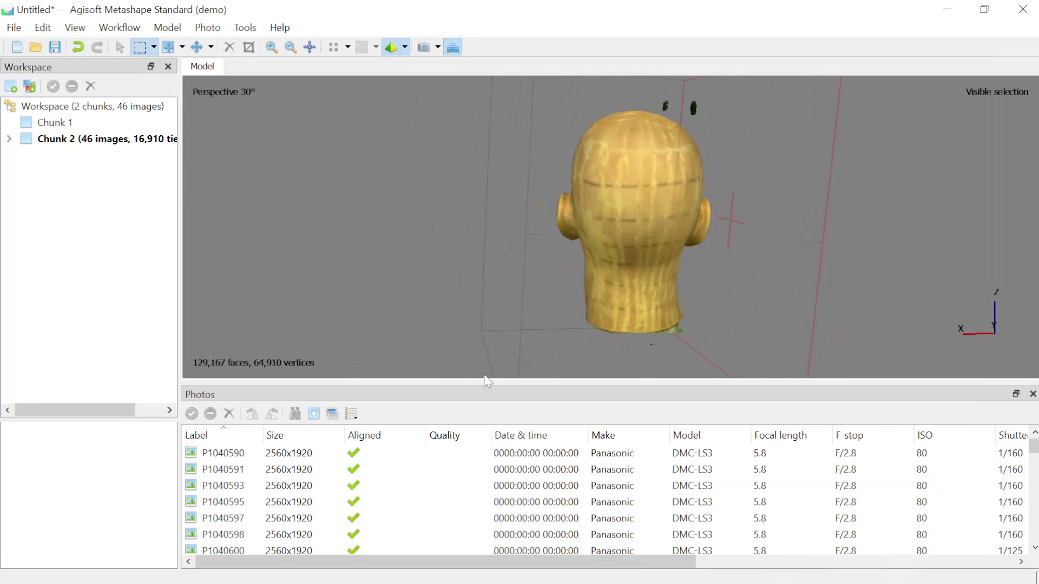
drag(464, 279, 562, 367)
key(m)
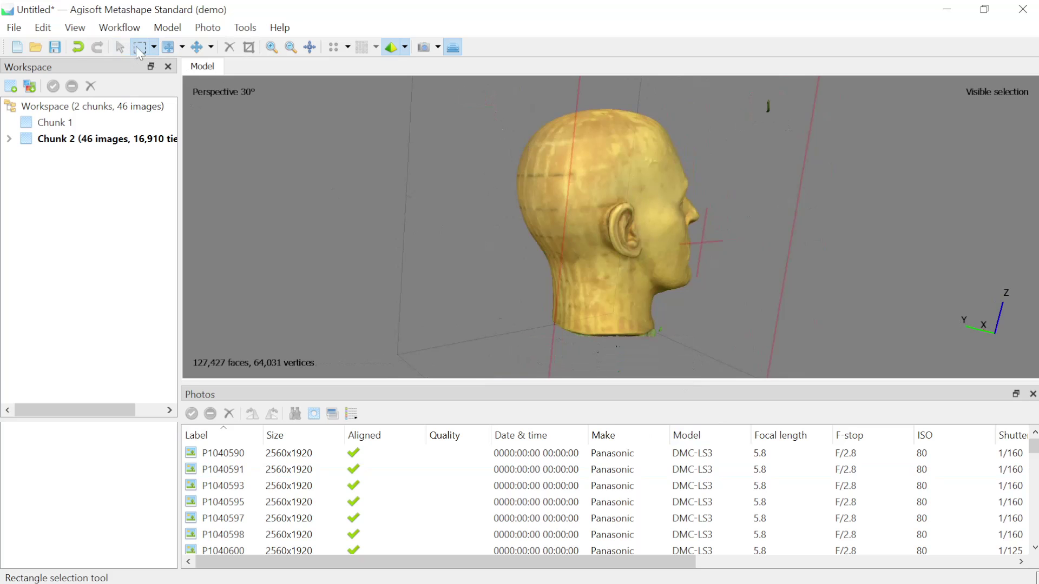
key(v)
drag(680, 245, 591, 162)
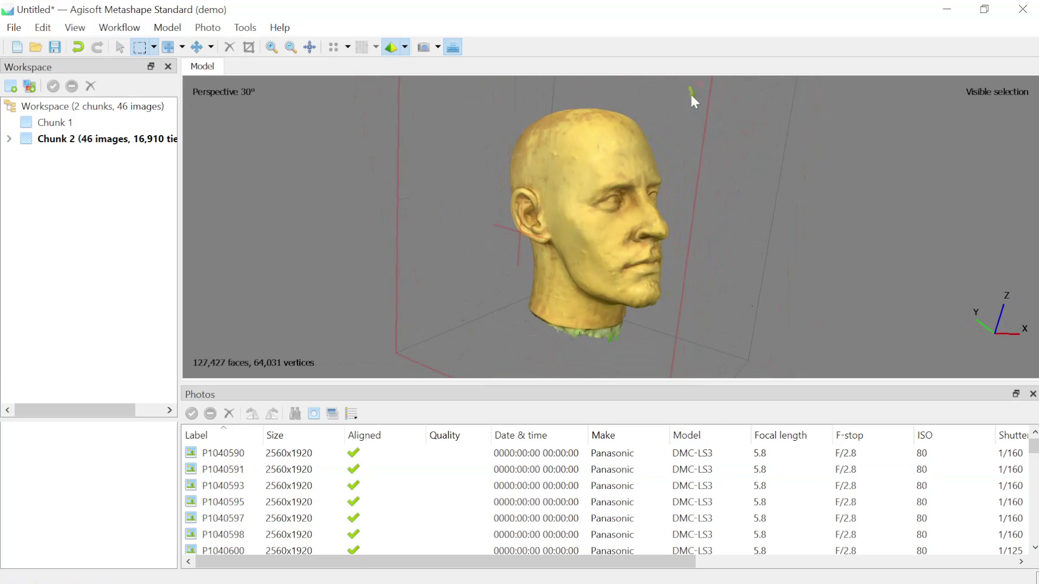
mouse_move(627, 239)
mouse_down()
mouse_move(626, 140)
mouse_move(639, 298)
mouse_up()
Rectangle-select and delete the stray faces under the neck, then inspect the open neck.
drag(649, 351, 542, 338)
key(Delete)
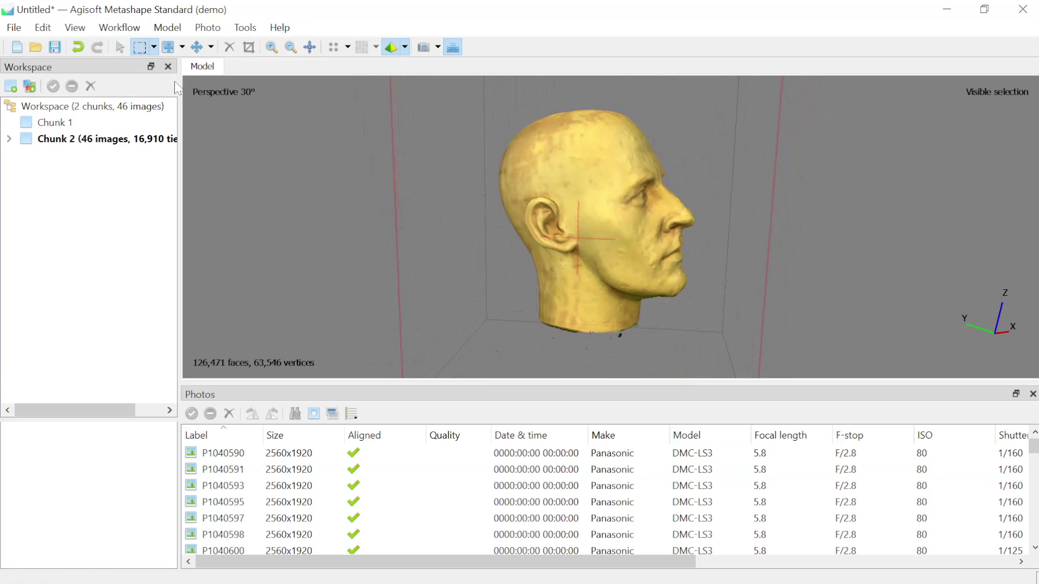
drag(664, 234, 628, 247)
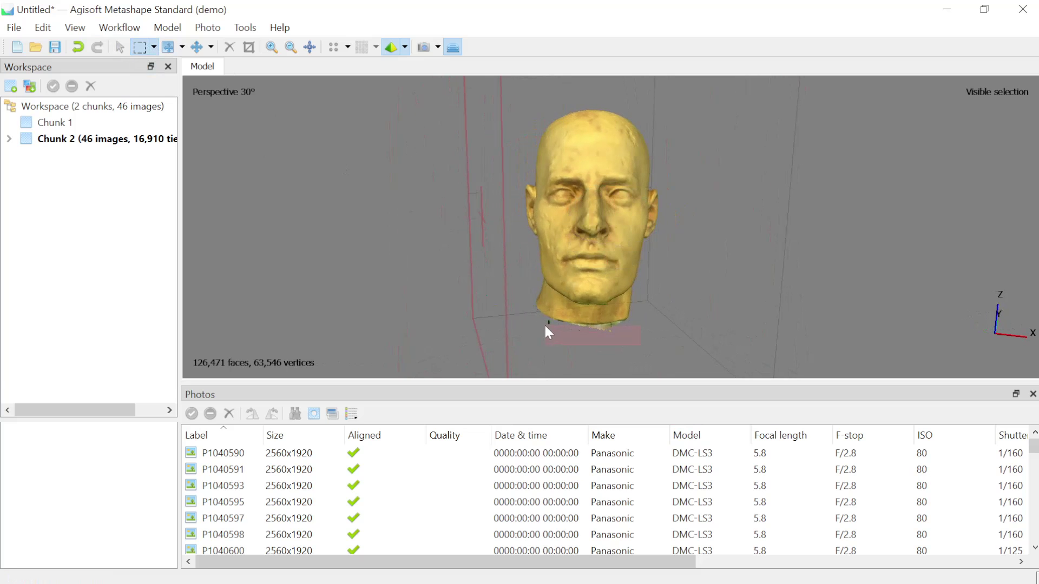
mouse_move(585, 324)
mouse_down()
mouse_move(662, 279)
mouse_move(600, 320)
mouse_up()
key(v)
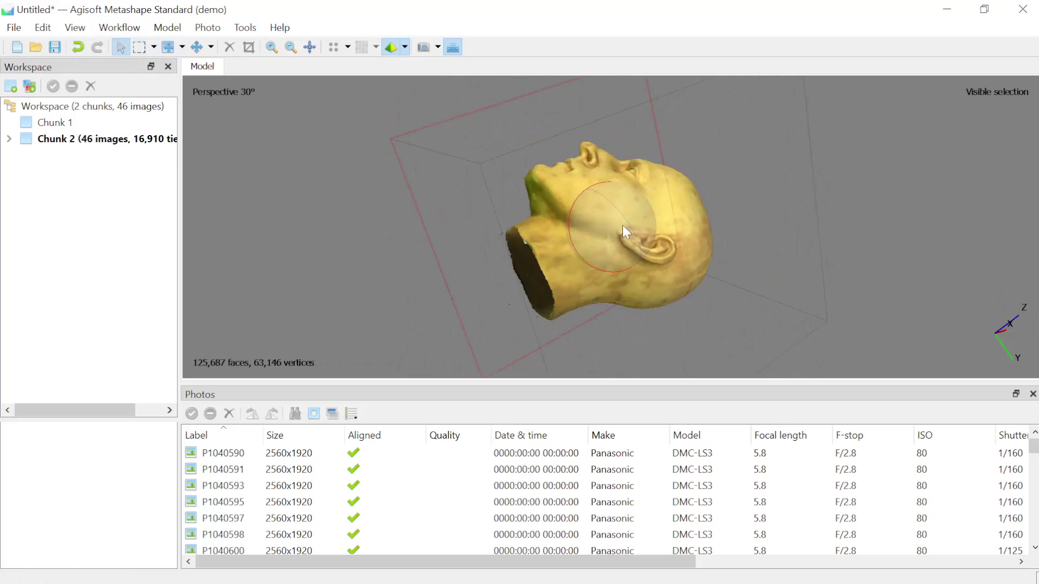
mouse_move(623, 225)
mouse_down()
mouse_move(614, 262)
mouse_move(613, 199)
mouse_move(640, 278)
mouse_move(592, 313)
mouse_move(649, 226)
mouse_move(632, 223)
mouse_move(674, 223)
mouse_move(577, 223)
mouse_move(390, 68)
mouse_up()
key(v)
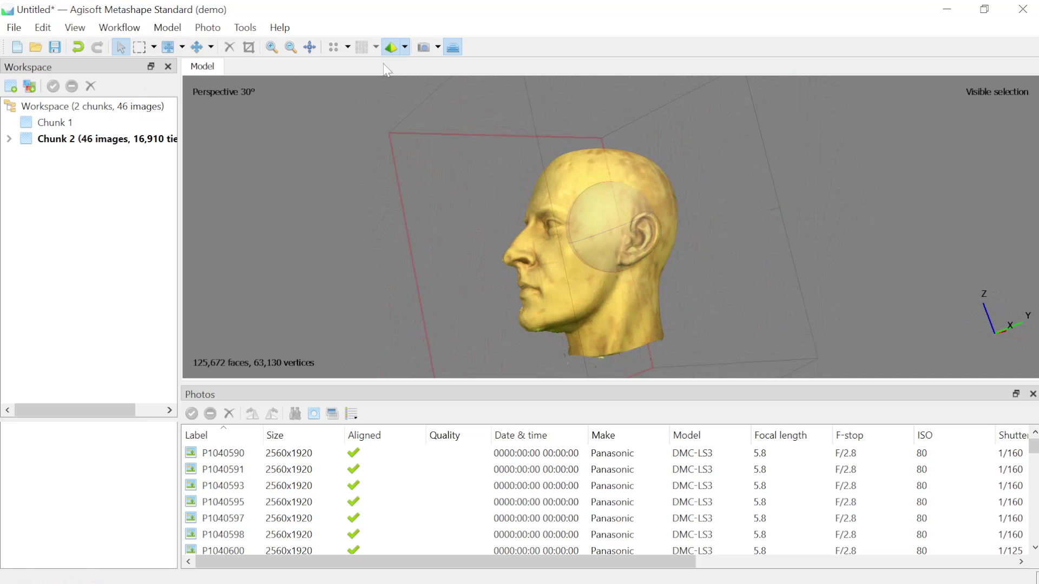
Switch the model display from Model - Solid to Model - Wireframe and view the head from the front.
click(404, 47)
click(403, 106)
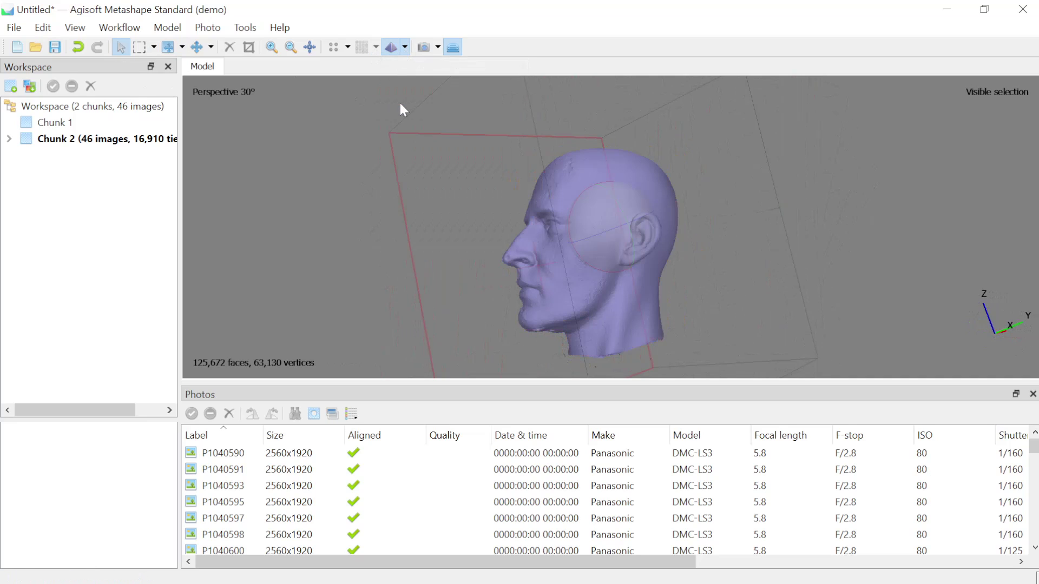
click(406, 48)
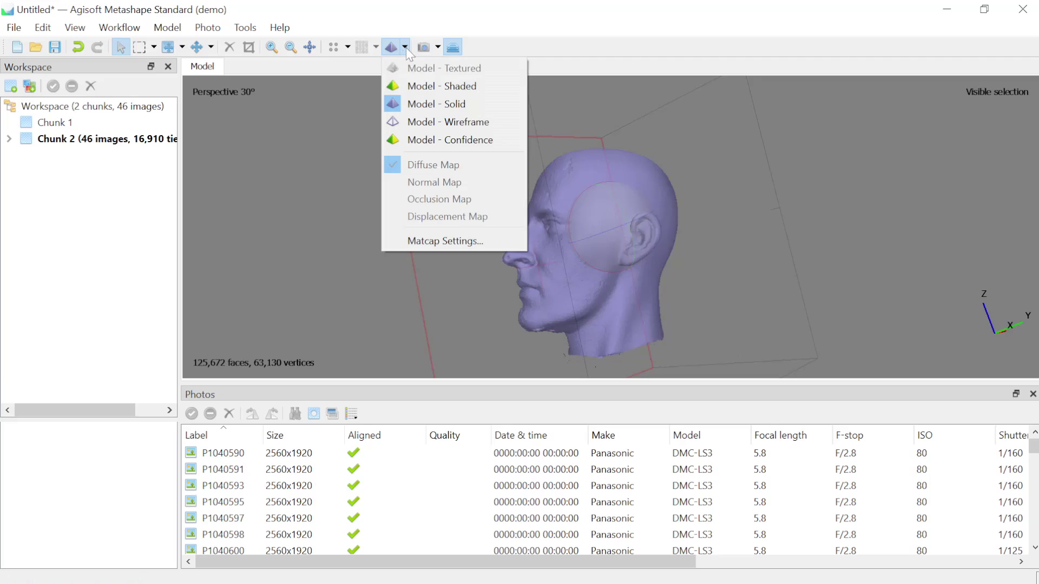
click(418, 122)
scroll(583, 192, up, 3)
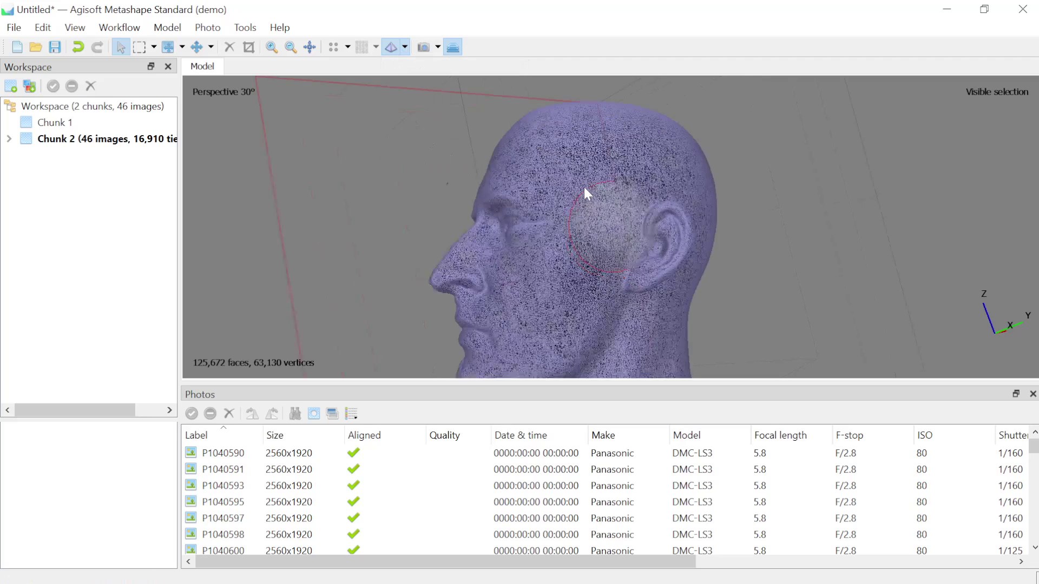
scroll(582, 188, up, 3)
scroll(582, 187, up, 3)
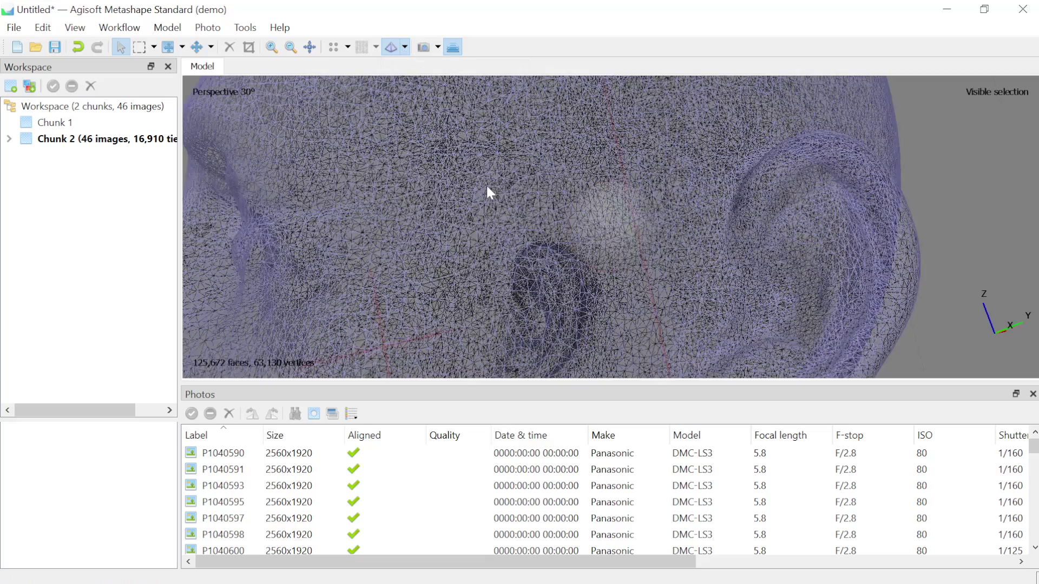
scroll(487, 188, down, 3)
scroll(487, 188, down, 3)
scroll(488, 188, down, 3)
drag(488, 189, 564, 219)
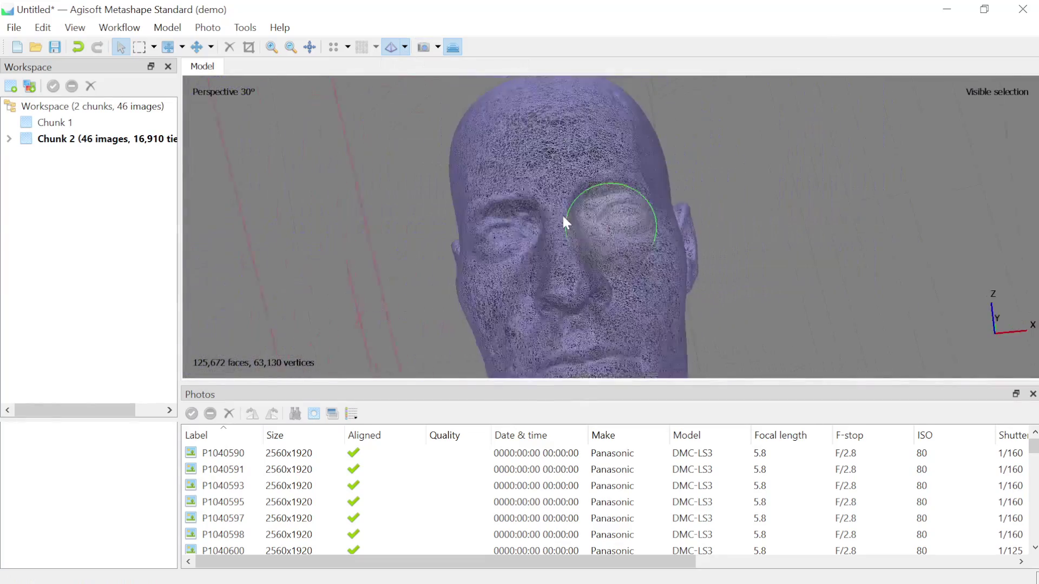
scroll(674, 126, down, 2)
scroll(642, 160, down, 3)
scroll(686, 148, down, 1)
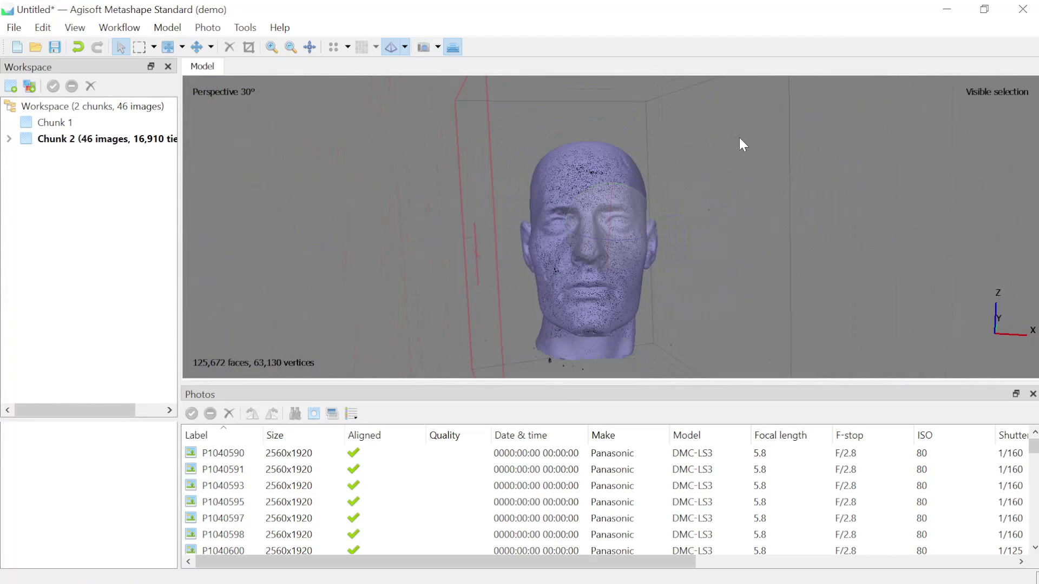